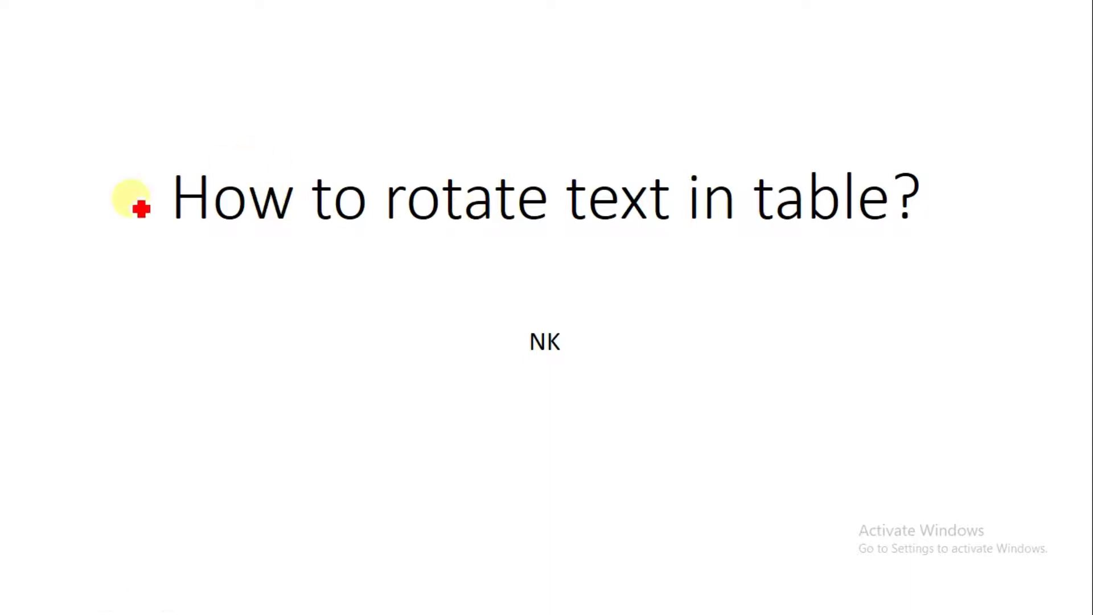
Underline the slide title in red ink, bring in the orange banner, and advance to the next slide.
mouse_move(152, 230)
left_mouse_down()
mouse_move(273, 240)
mouse_move(916, 231)
left_mouse_up()
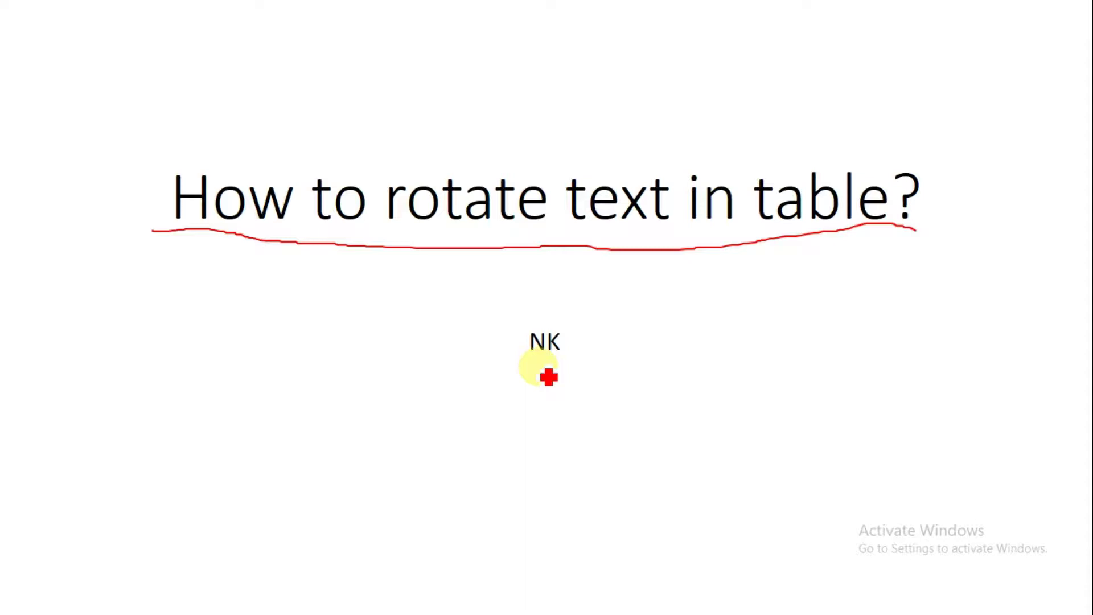
key("Right")
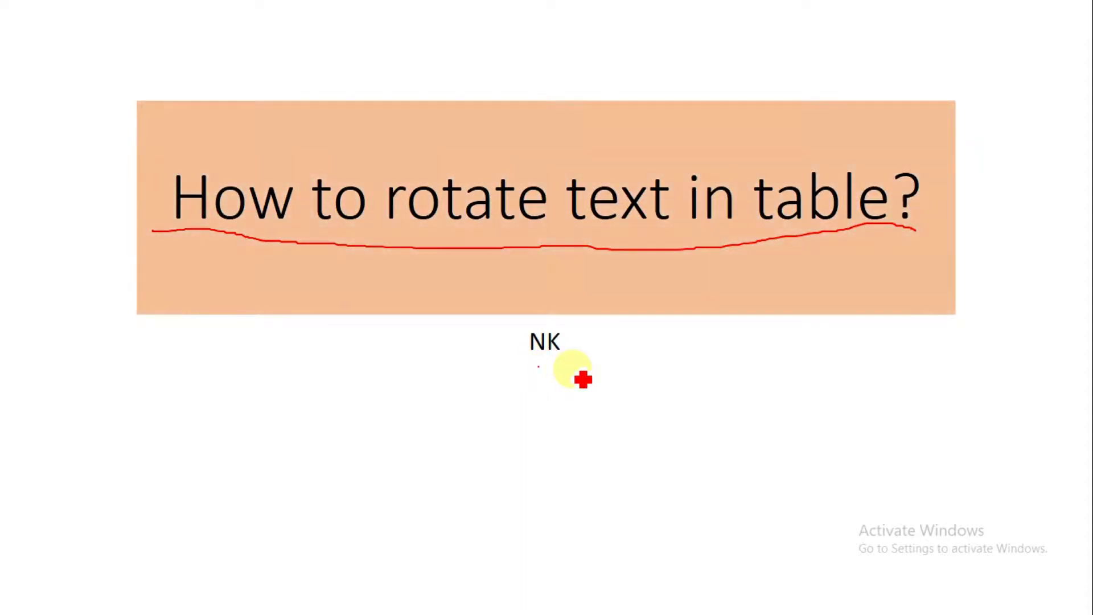
key("Right")
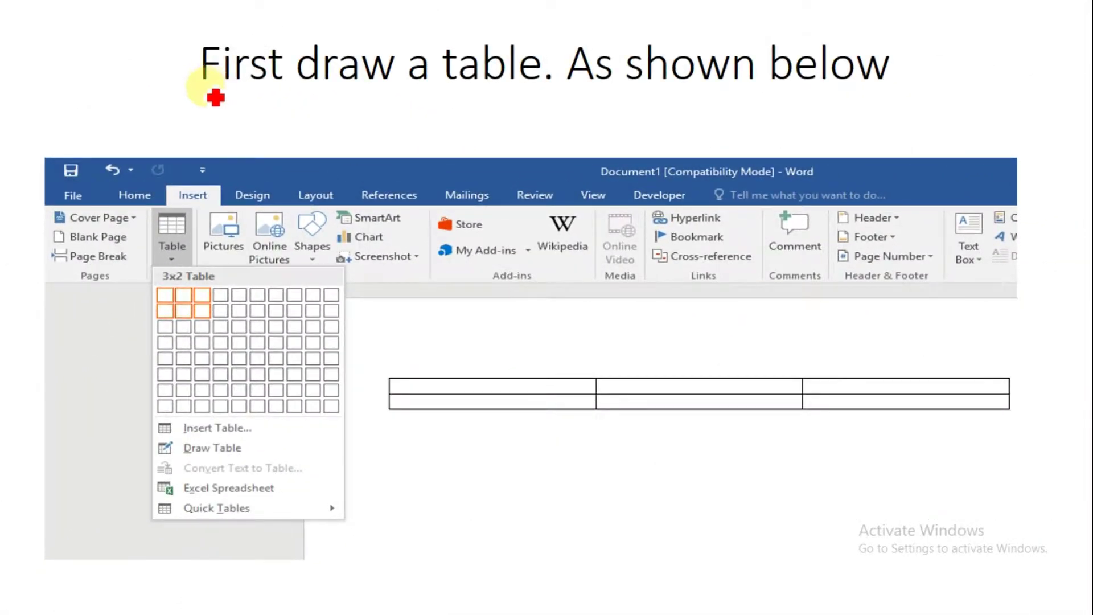
Underline the heading and circle the Table button, the size grid and the inserted table in red ink.
left_click_drag(205, 89, 923, 96)
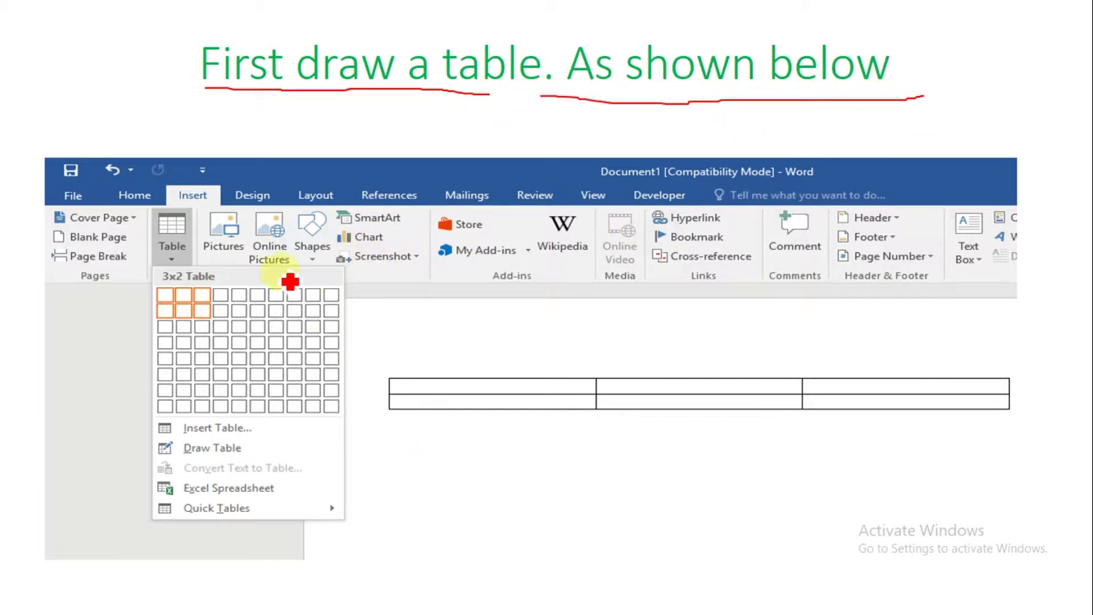
left_click_drag(241, 201, 230, 188)
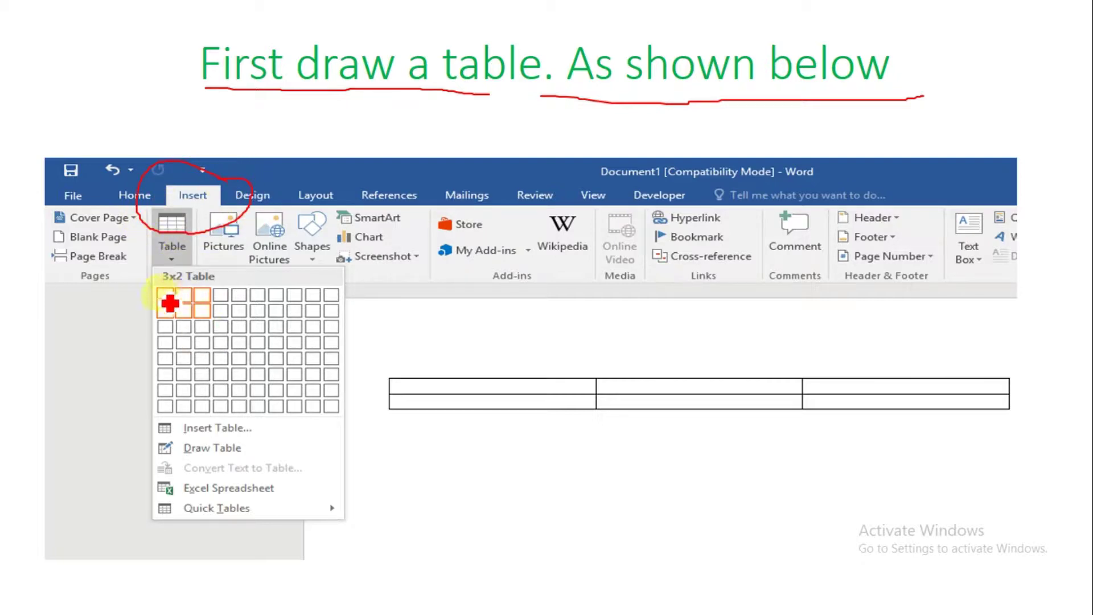
left_click_drag(155, 328, 312, 325)
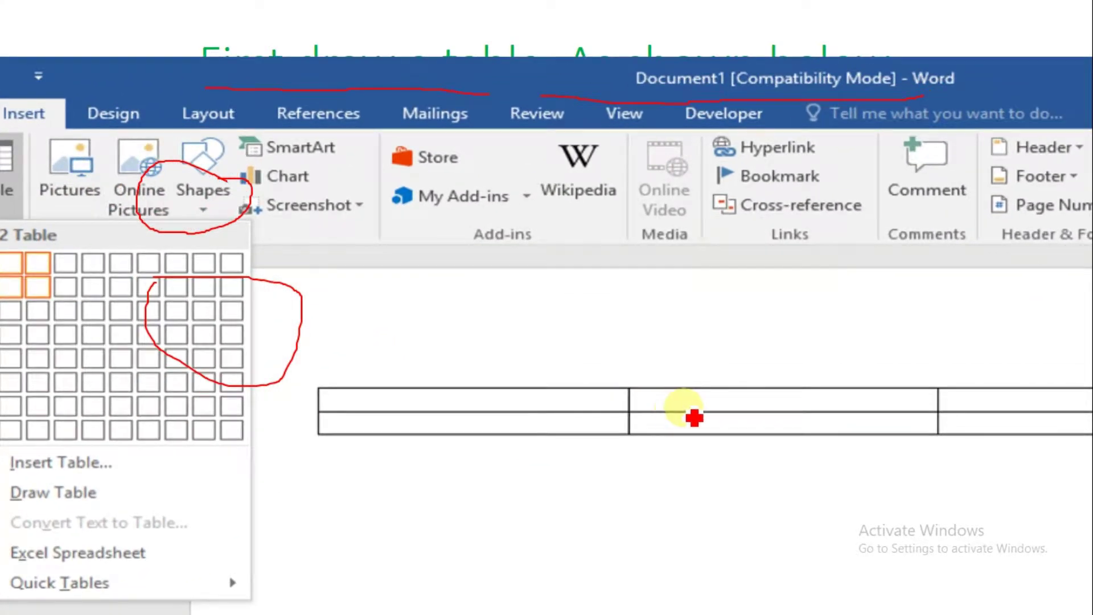
mouse_move(595, 438)
left_mouse_down()
mouse_move(690, 439)
mouse_move(702, 419)
left_mouse_up()
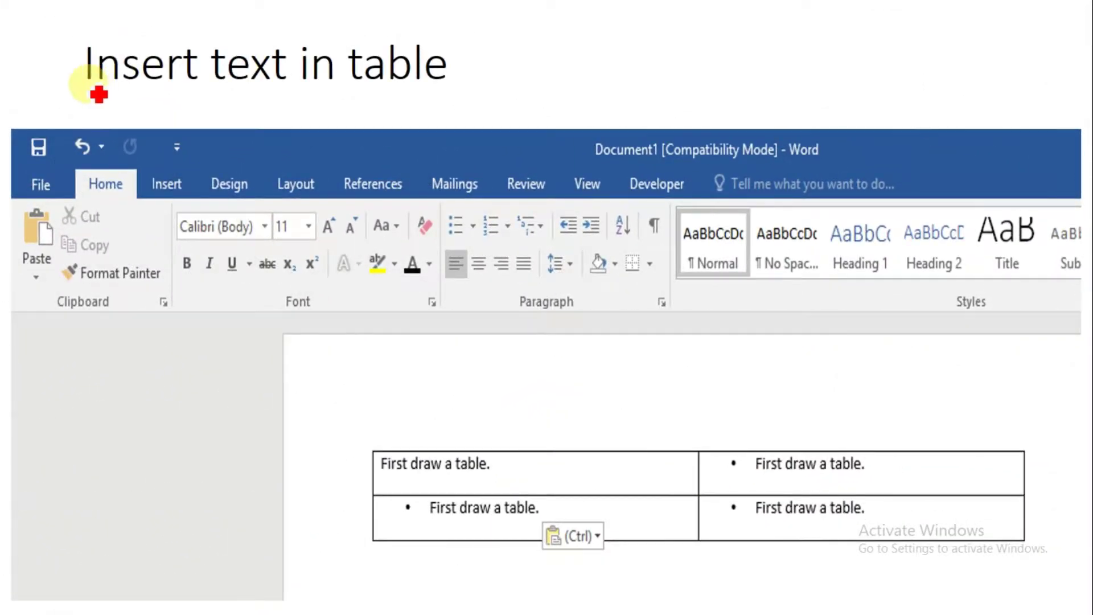
Underline the 'Insert text in table' title in red ink.
left_click_drag(92, 101, 463, 102)
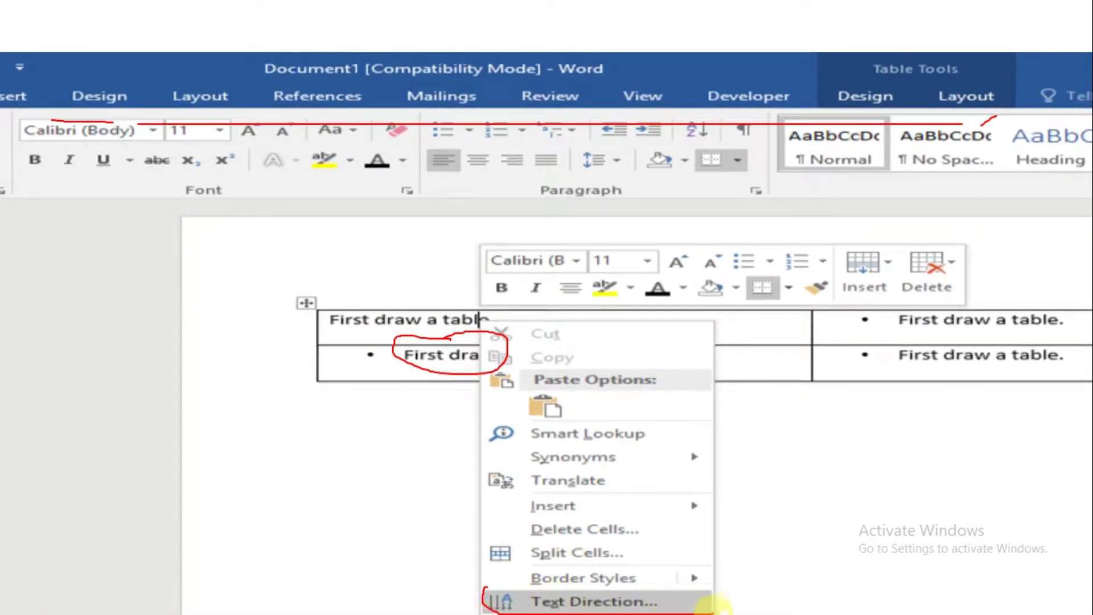
Underline the dialog slide's title, circle the Text Direction dialog, and mark its horizontal and vertical orientation choices.
left_click_drag(714, 604, 497, 596)
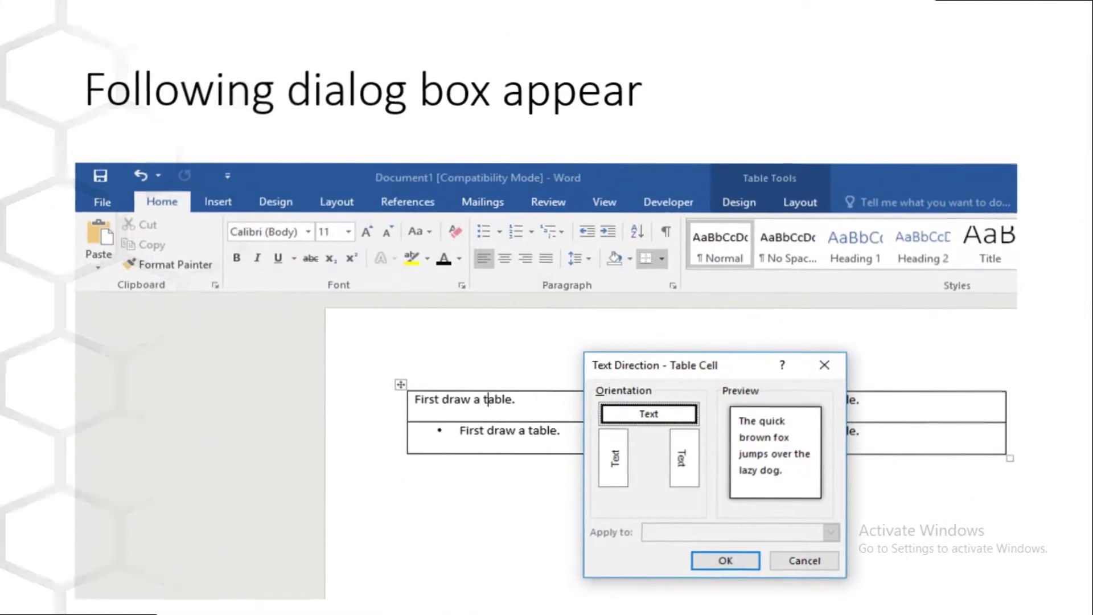
left_click_drag(84, 120, 659, 120)
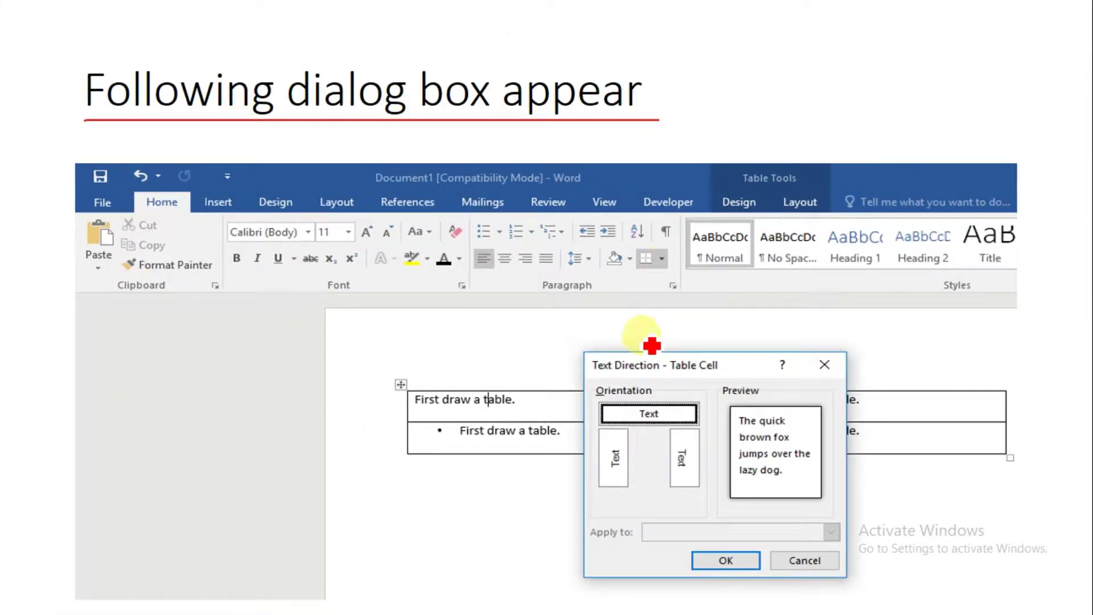
mouse_move(652, 345)
left_mouse_down()
mouse_move(569, 439)
mouse_move(634, 595)
mouse_move(882, 502)
mouse_move(704, 331)
mouse_move(633, 337)
left_mouse_up()
left_click_drag(617, 420, 671, 423)
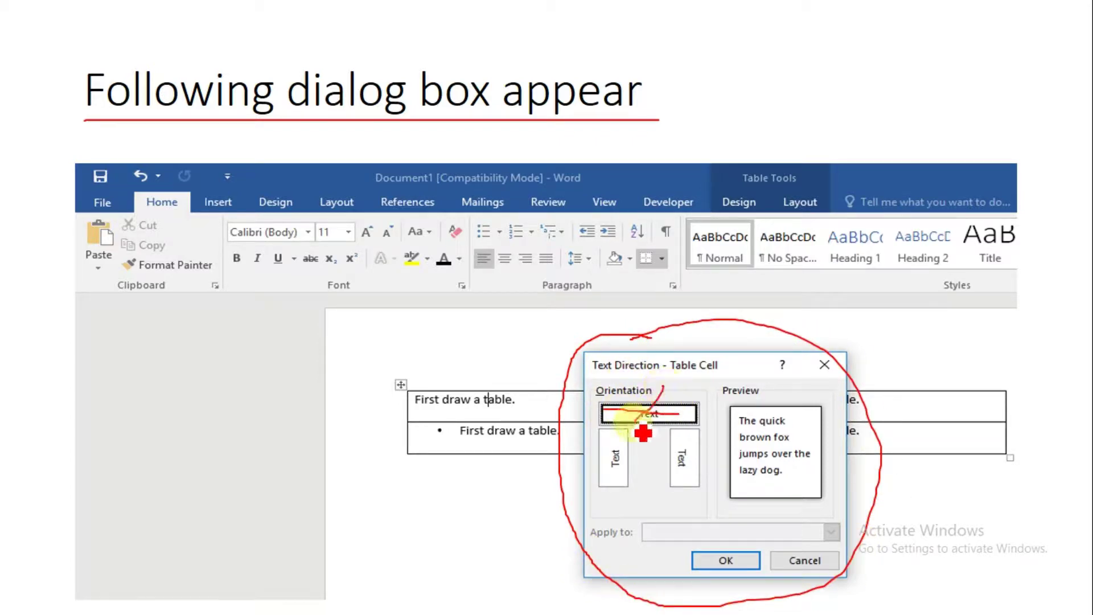
left_click_drag(619, 499, 716, 435)
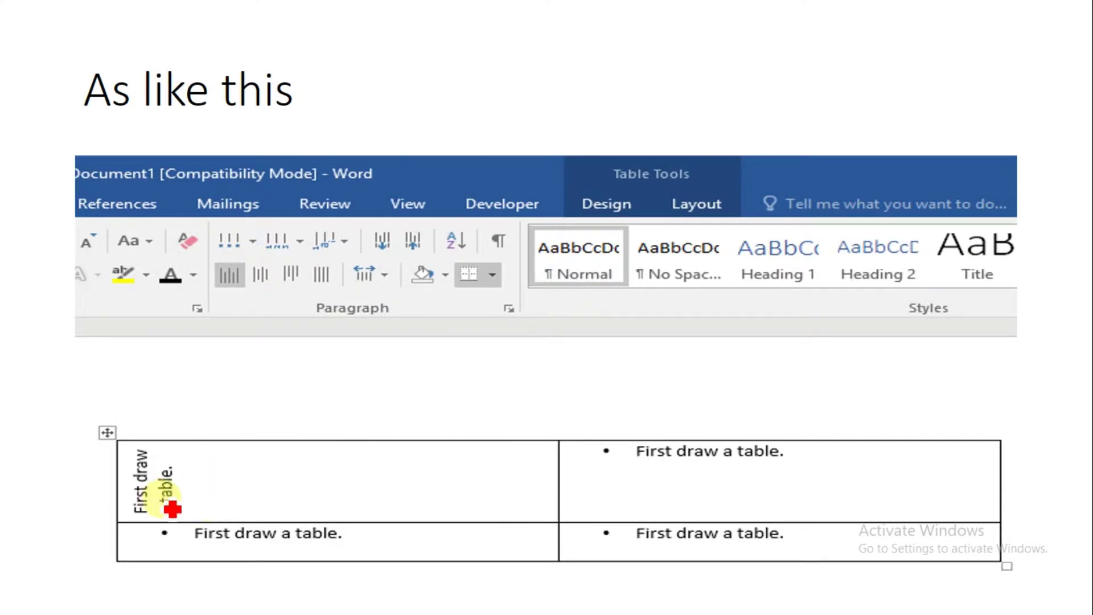
Underline 'As like this', mark the rotated cell text, and advance to 'Let us start'.
left_click_drag(80, 132, 330, 138)
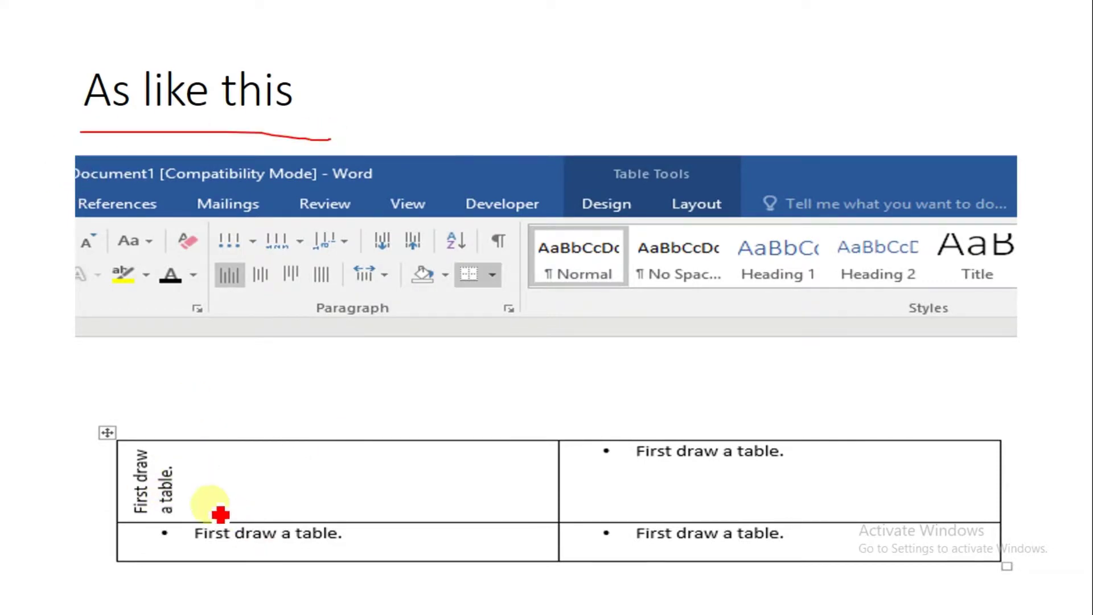
left_click_drag(226, 500, 288, 469)
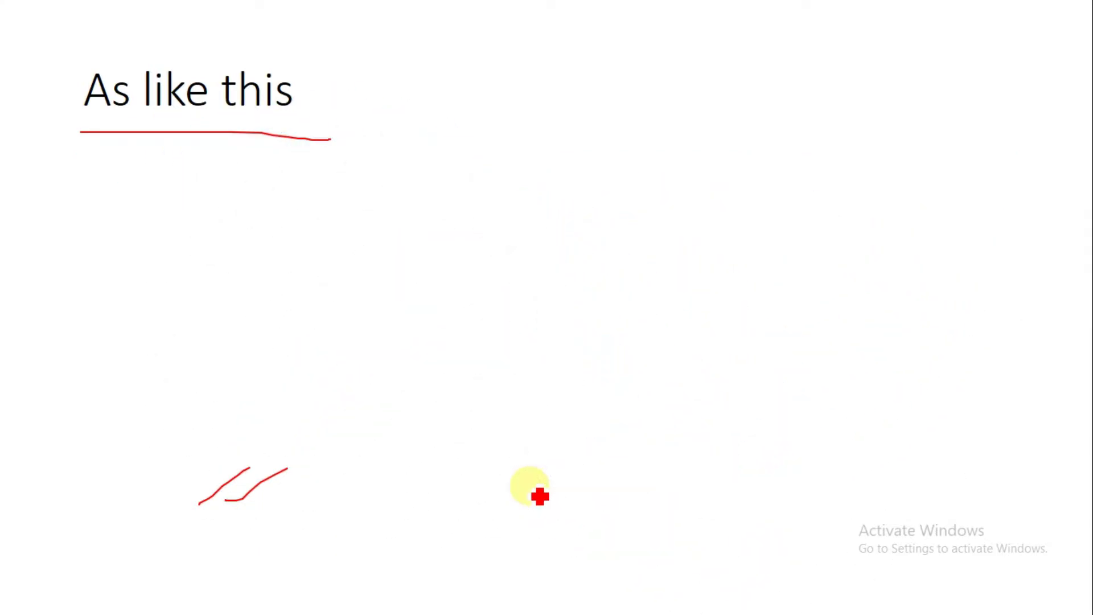
key("Right")
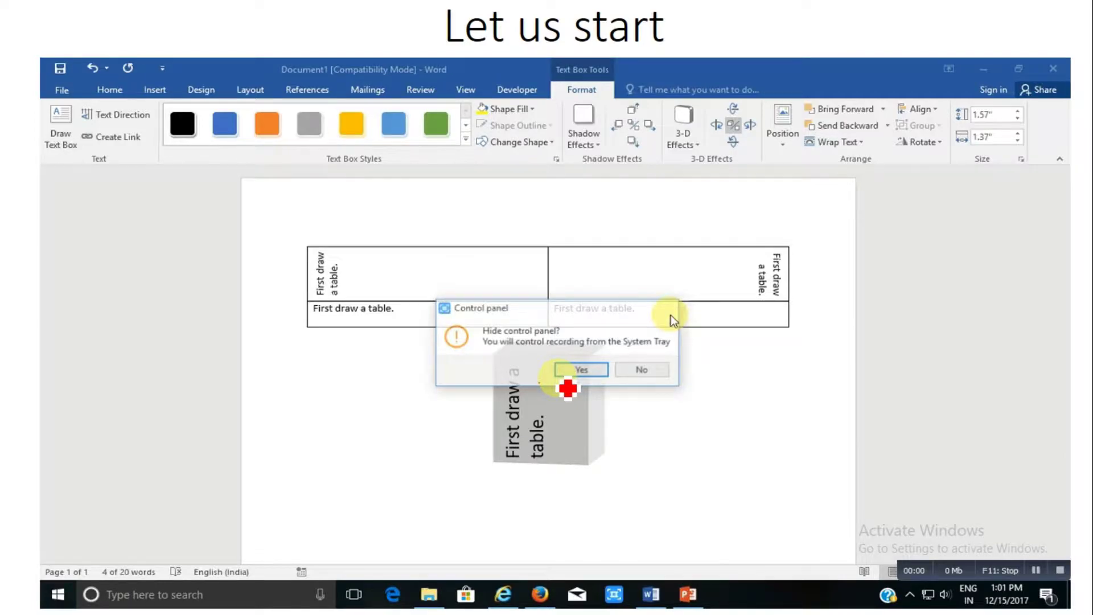
key("Right")
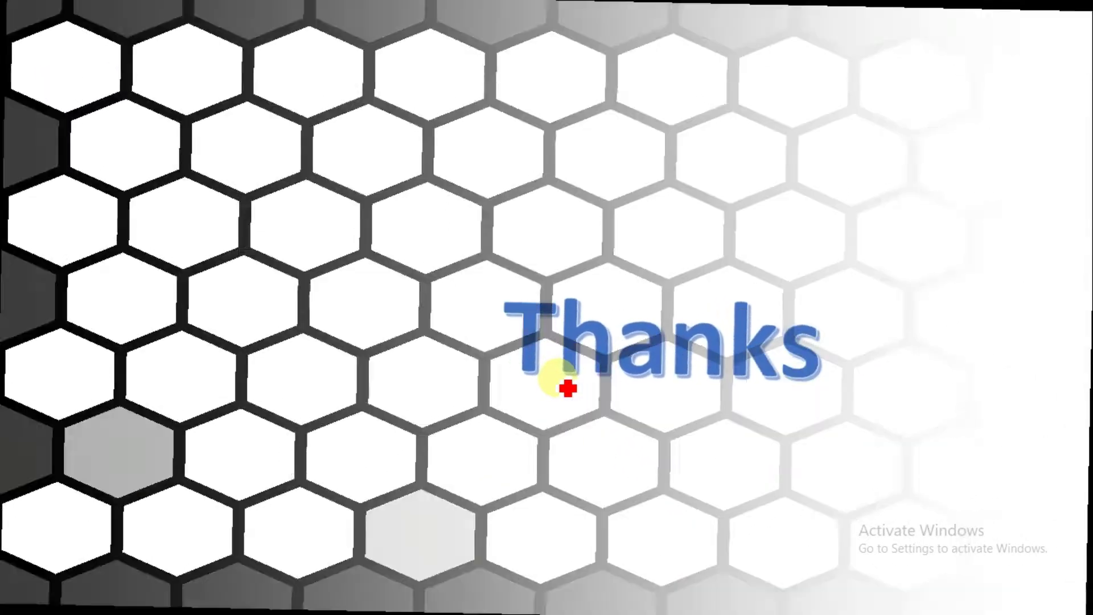
key("Right")
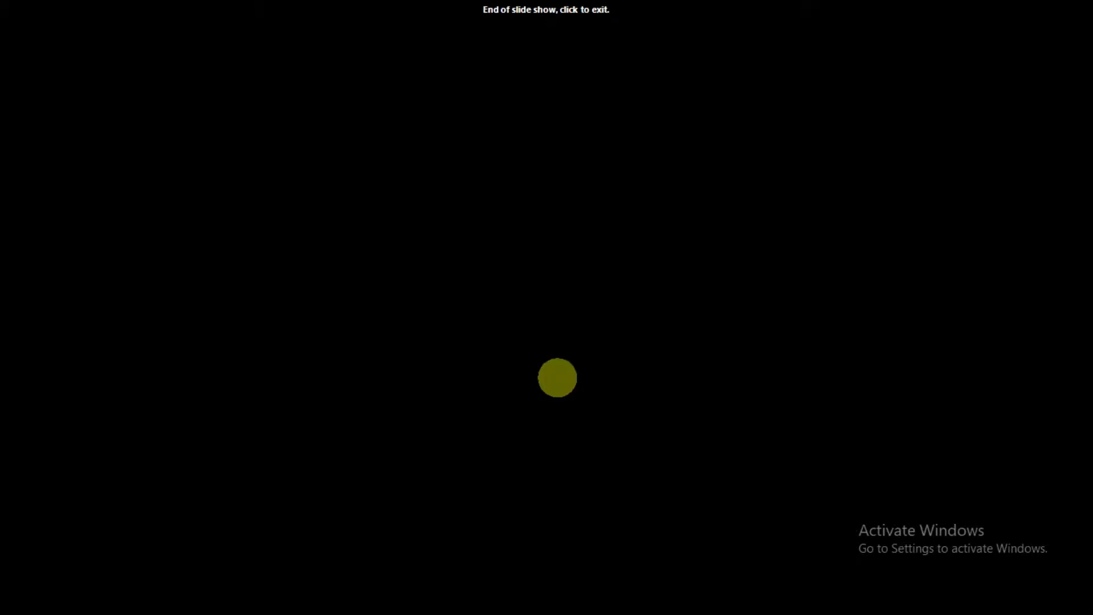
key("Left")
key("Right")
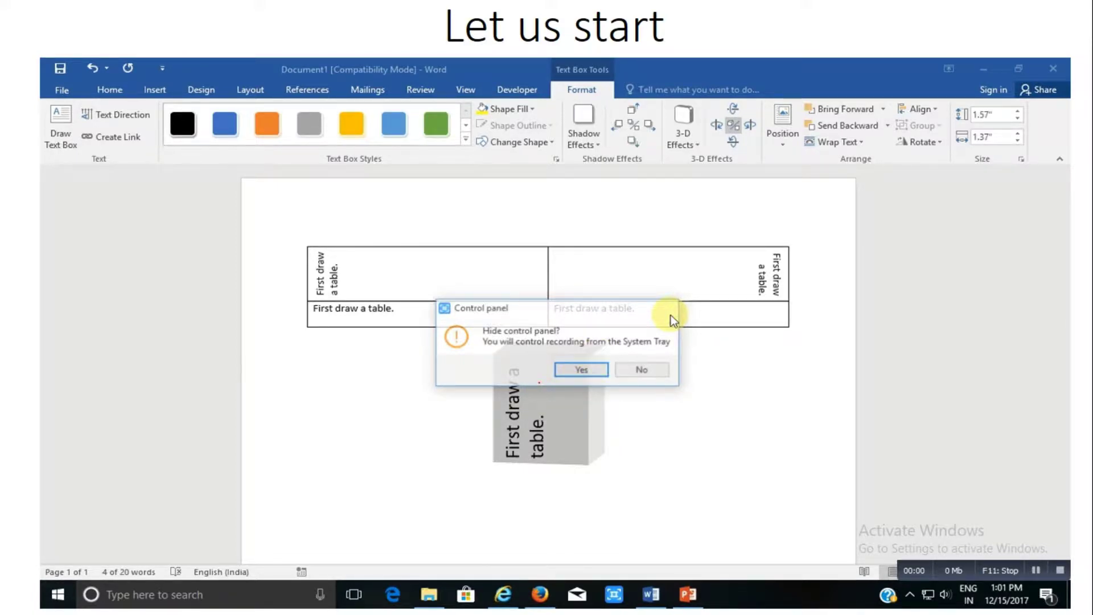
Dismiss the prompt, undo the text box changes with Ctrl+Z, and delete the heading.
left_click(580, 368)
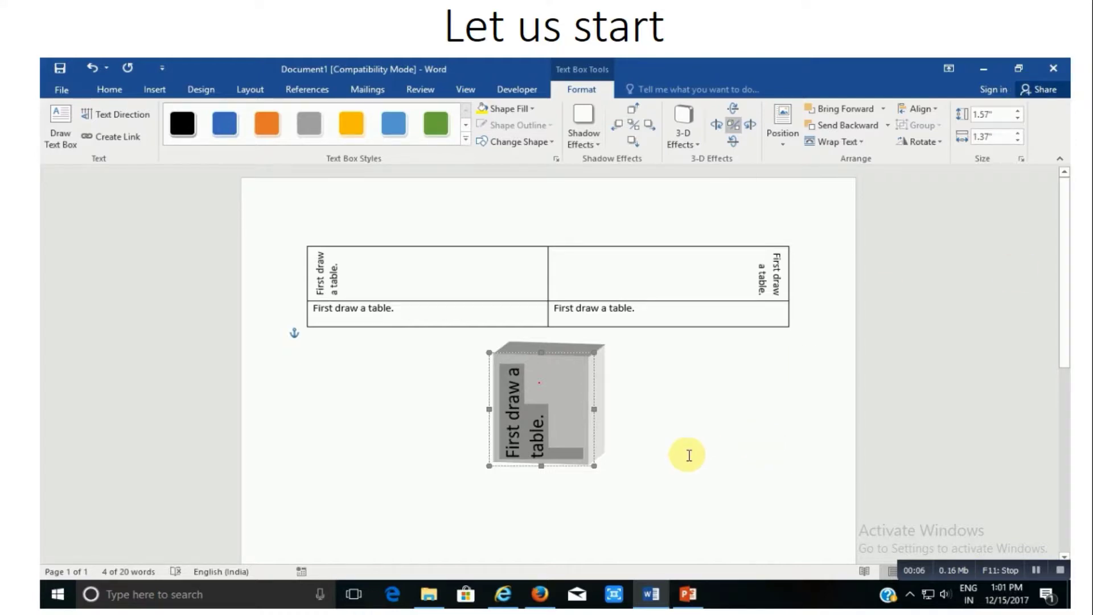
key("ctrl+z")
key("ctrl+z")
key("ctrl+z")
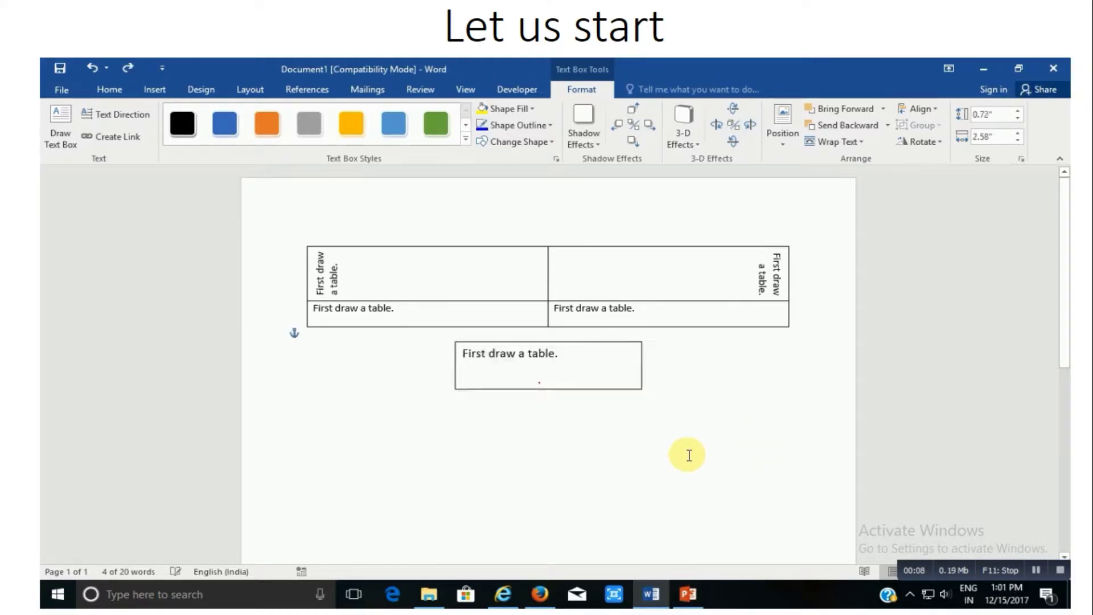
key("ctrl+z")
key("ctrl+z")
key("ctrl+z")
key("ctrl+z")
key("ctrl+z")
key("ctrl+z")
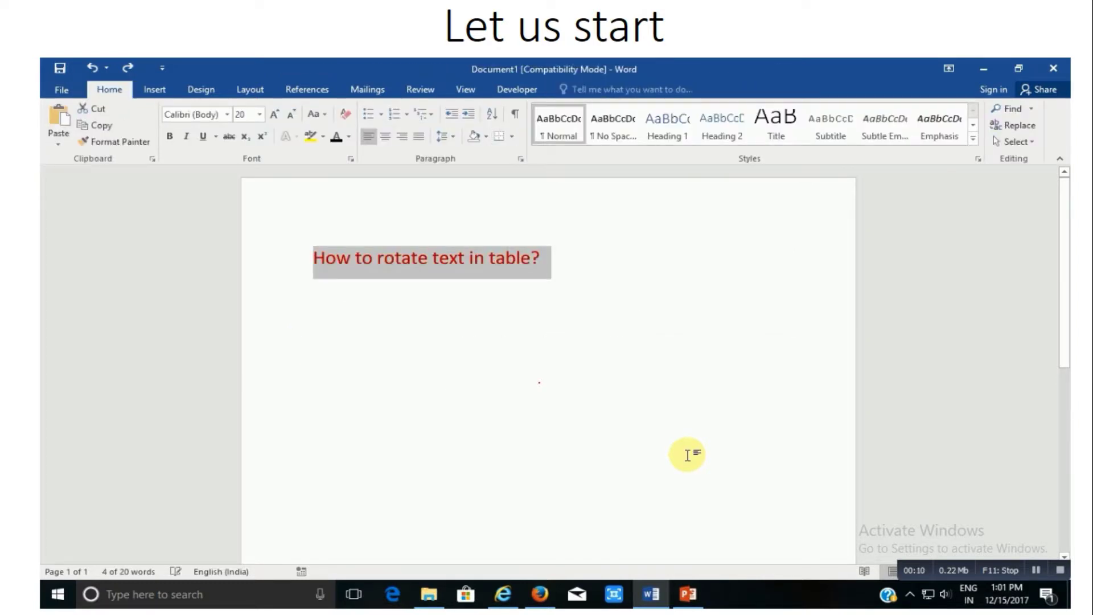
key("Delete")
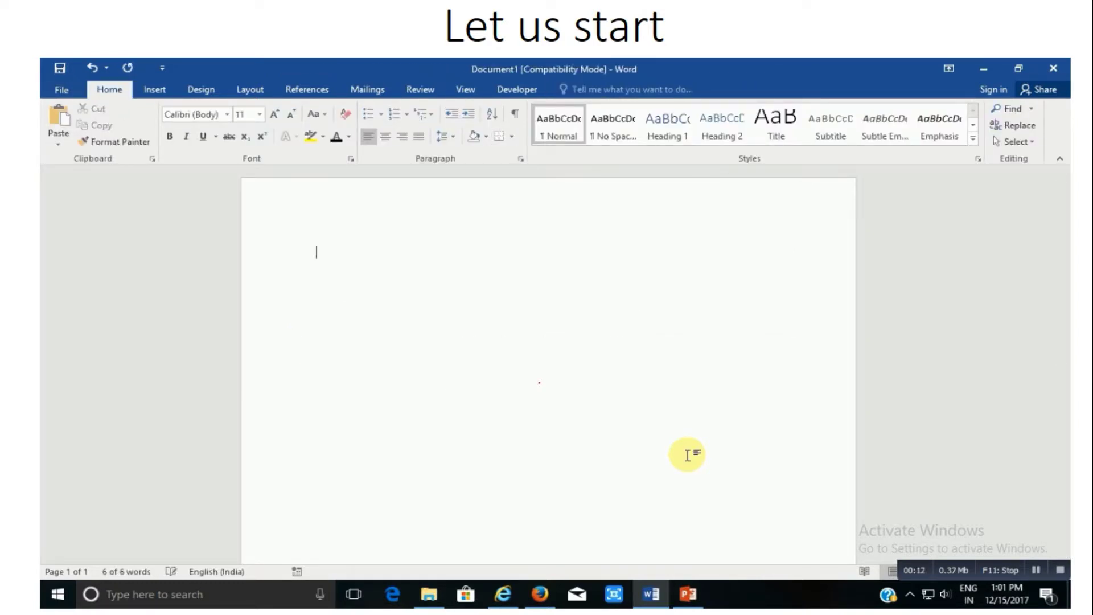
Set the font size to 14 and insert a 2x2 table.
left_click(259, 114)
left_click(244, 190)
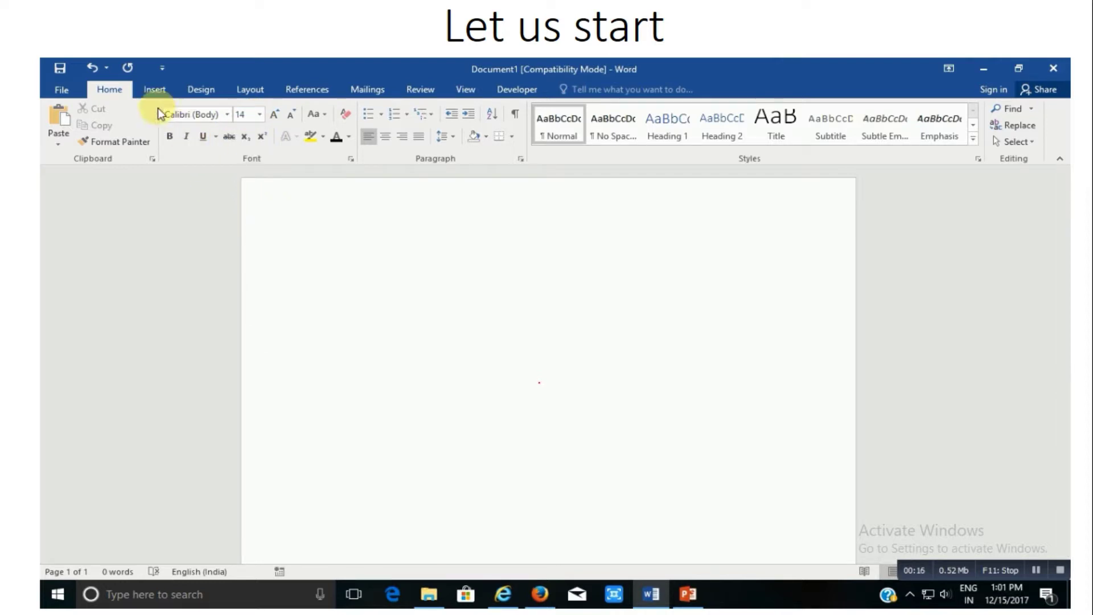
left_click(154, 89)
left_click(136, 137)
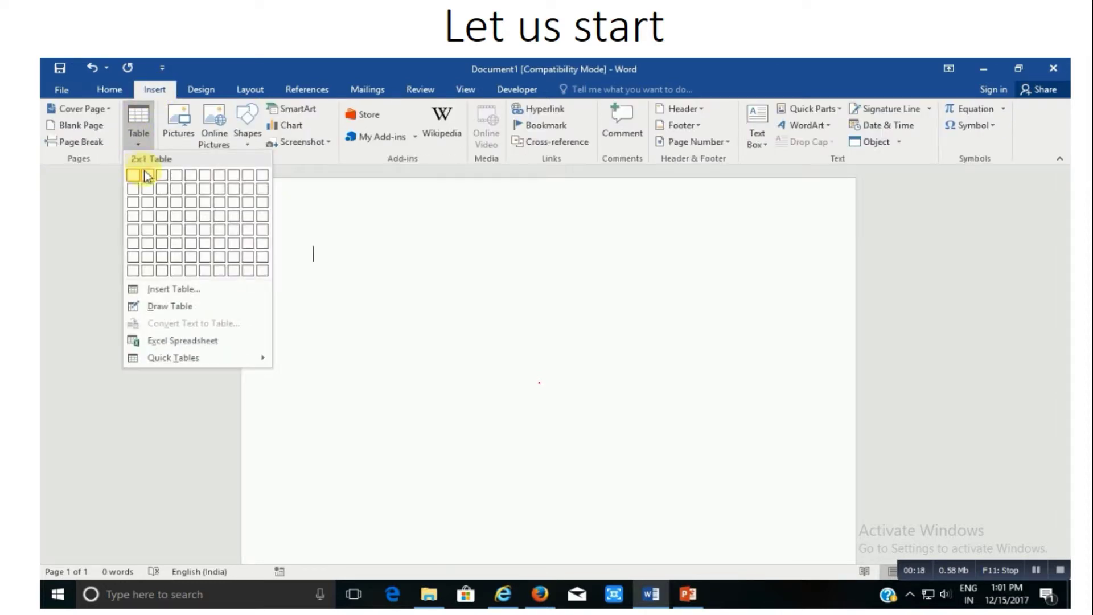
left_click(147, 189)
Paste 'First draw a table.' into the remaining table cells.
type("First draw a table.")
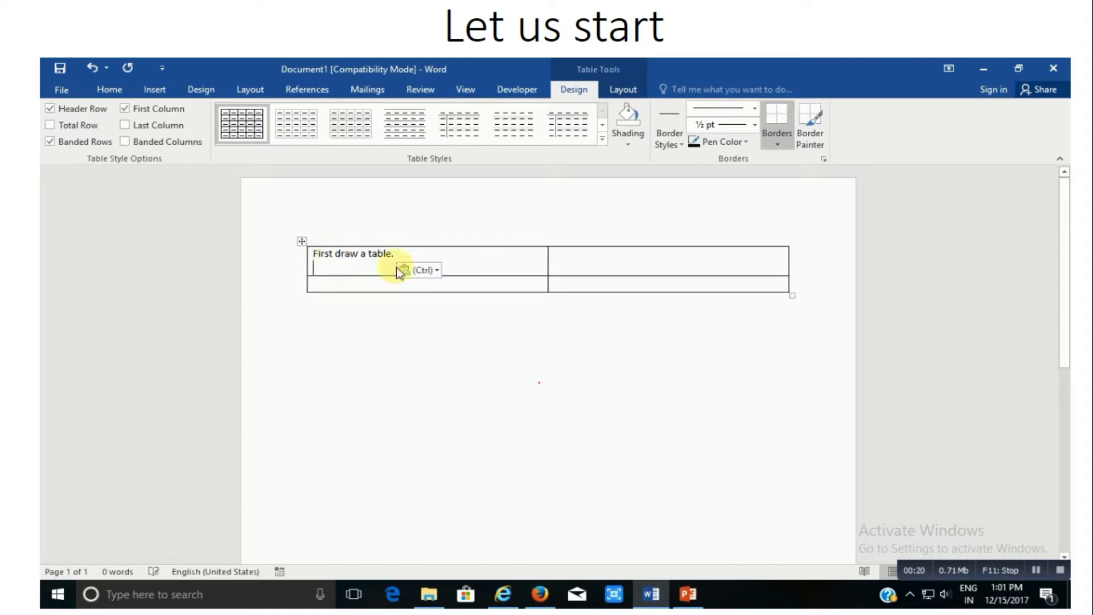
type("First draw a table.")
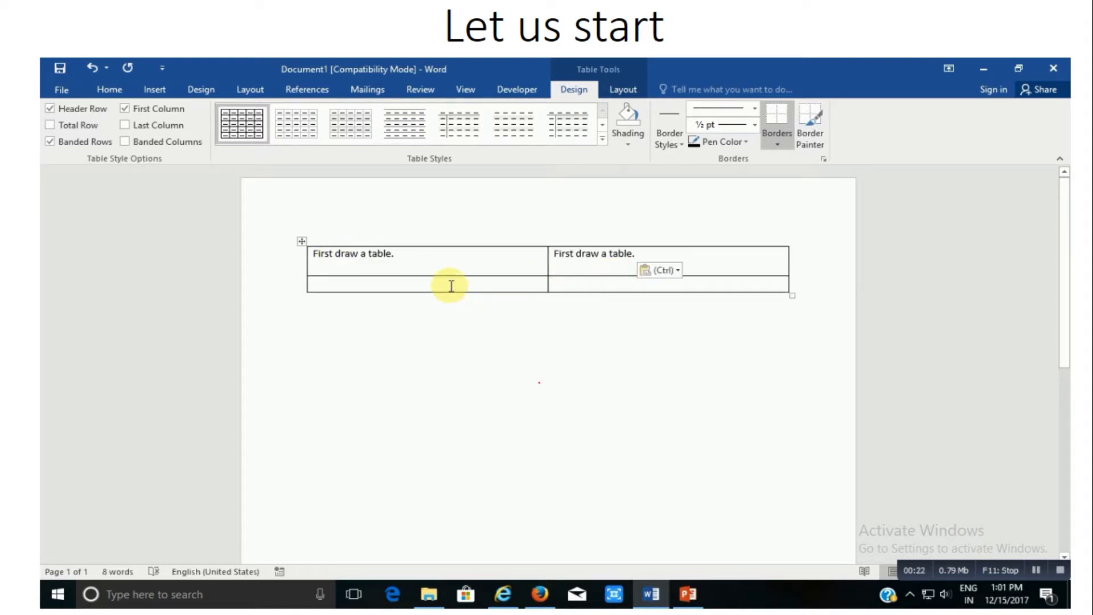
type("First draw a table.")
type("First draw a table.")
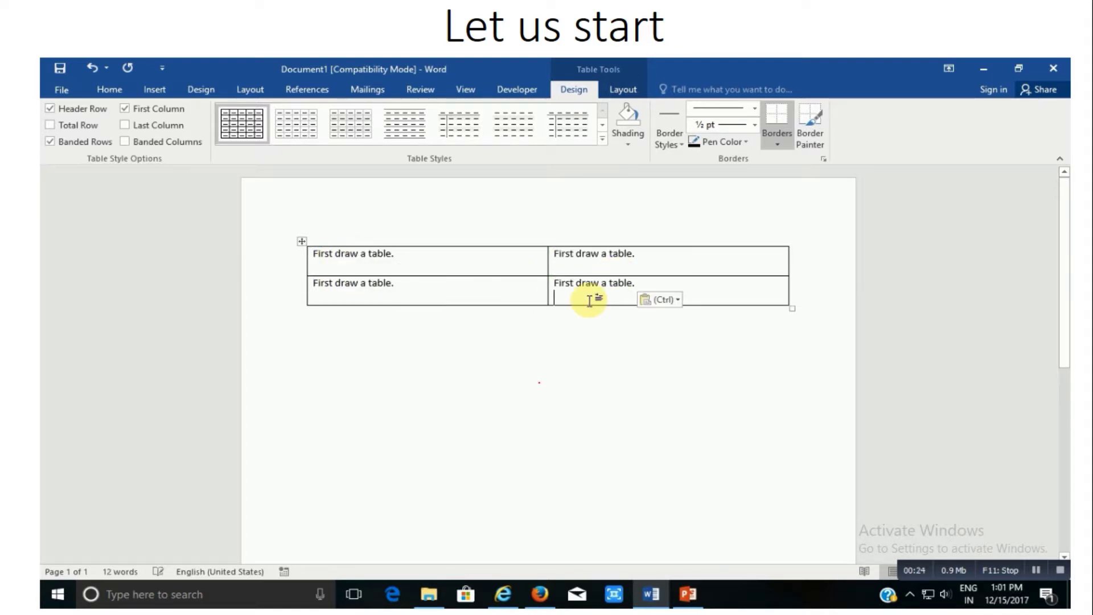
left_click(154, 89)
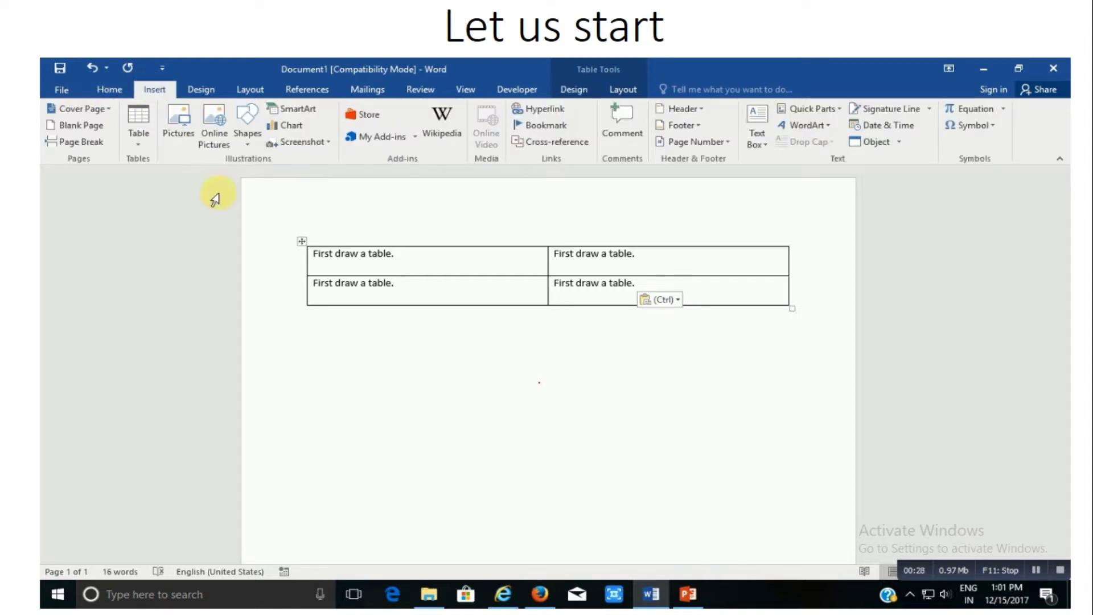
Make the top-left cell's text run vertically upward and the top-right cell's text run downward.
right_click(373, 252)
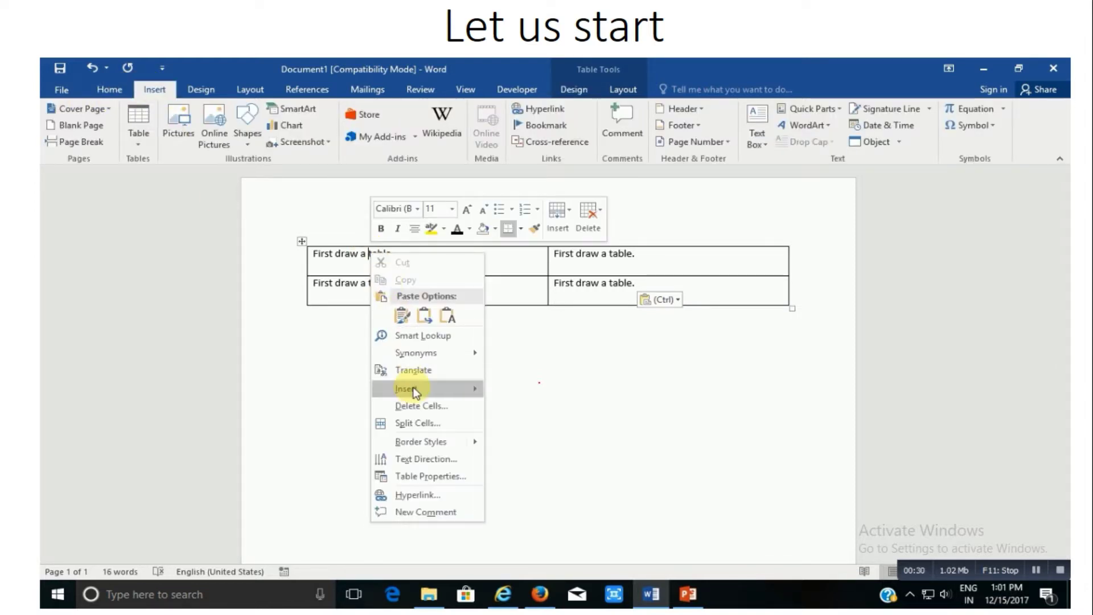
left_click(431, 459)
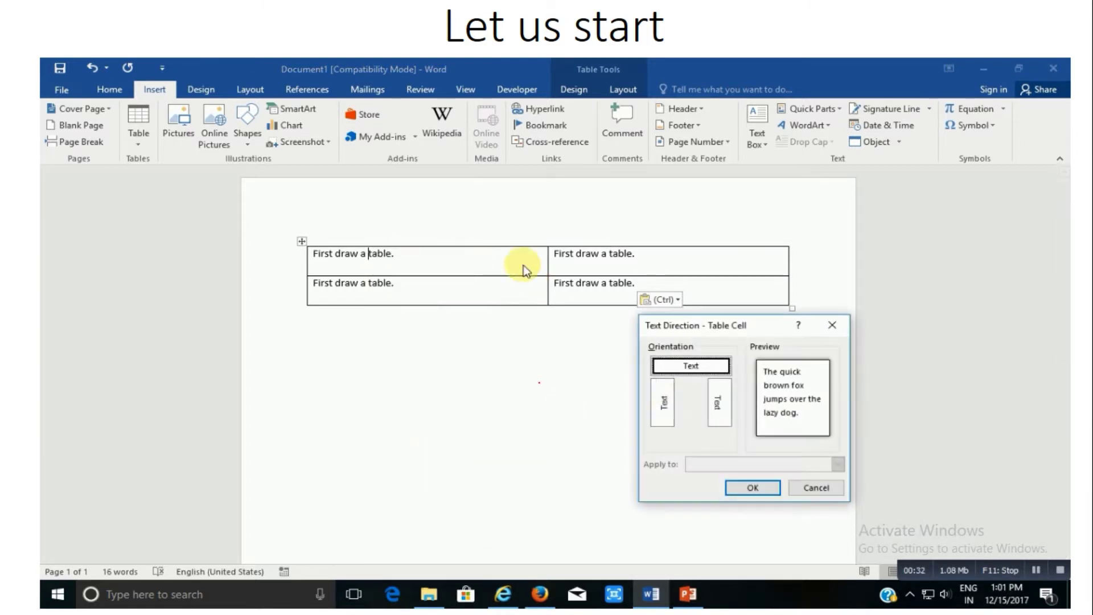
left_click(661, 414)
left_click(751, 487)
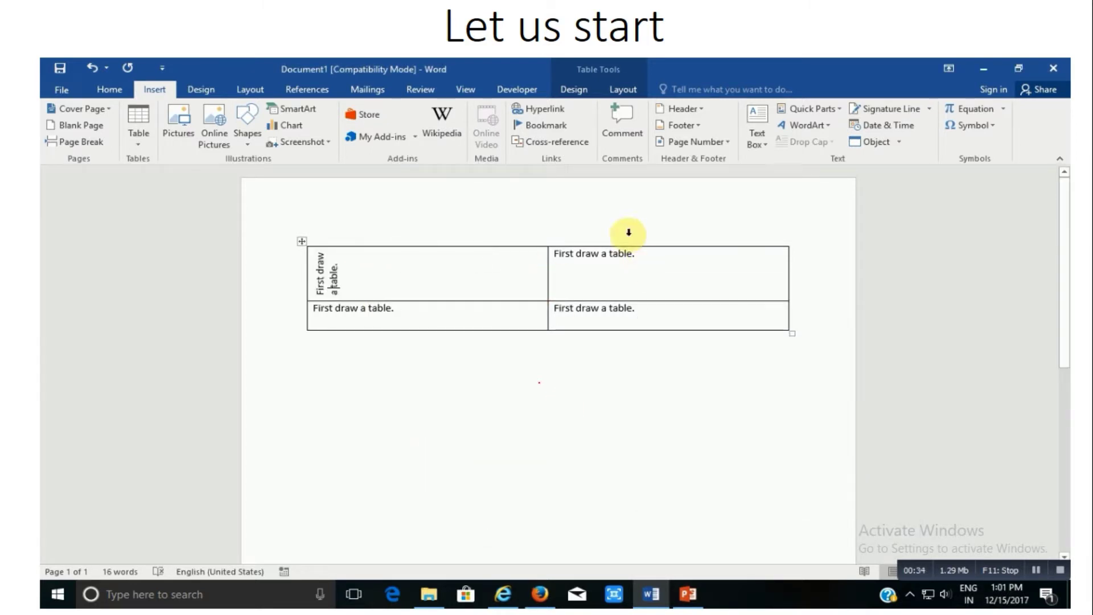
right_click(607, 268)
left_click(666, 484)
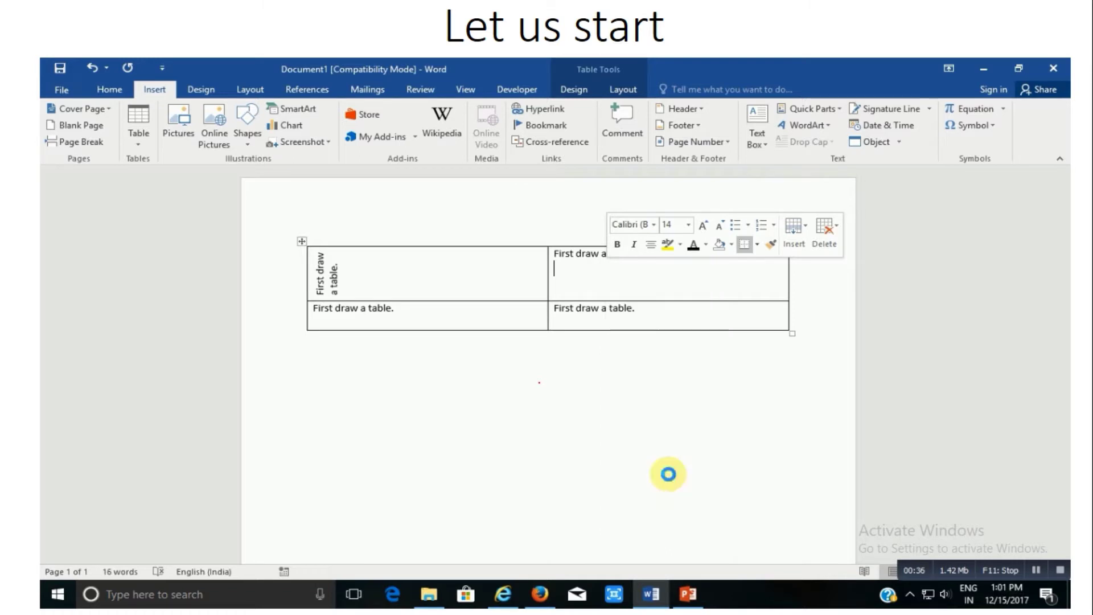
left_click(719, 403)
left_click(751, 487)
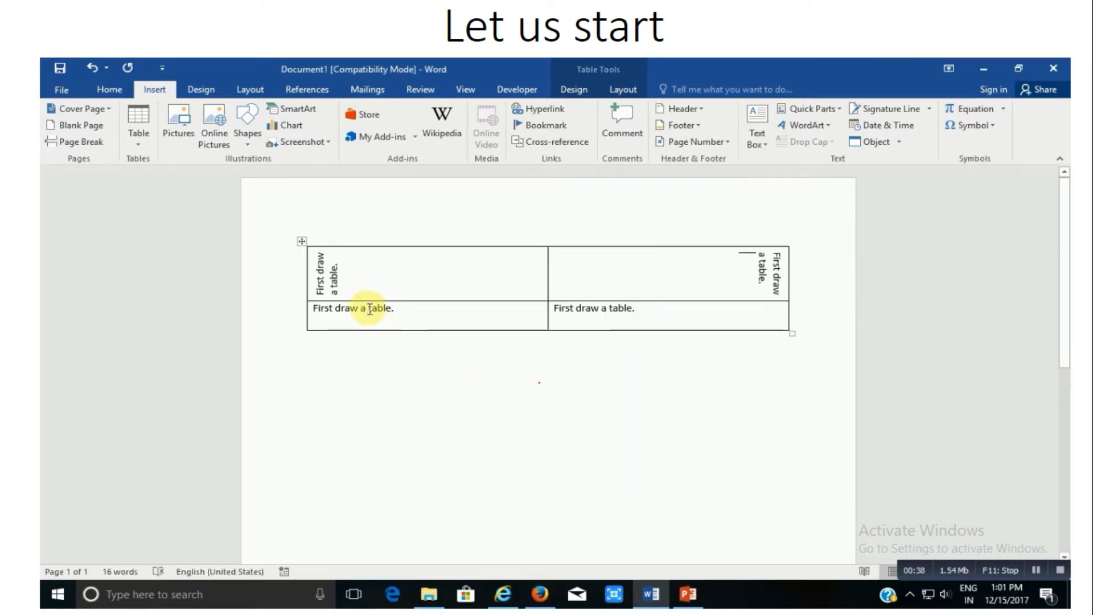
Adjust the paragraph alignment of both top cells' vertical text, justifying the top-left cell.
left_click(117, 90)
left_click(385, 137)
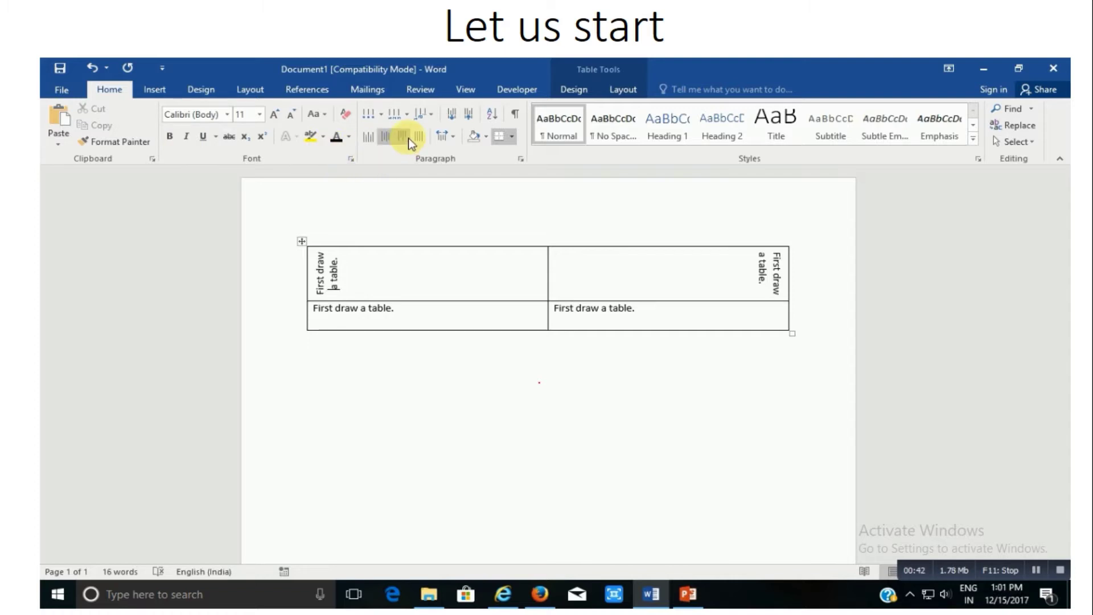
left_click(417, 136)
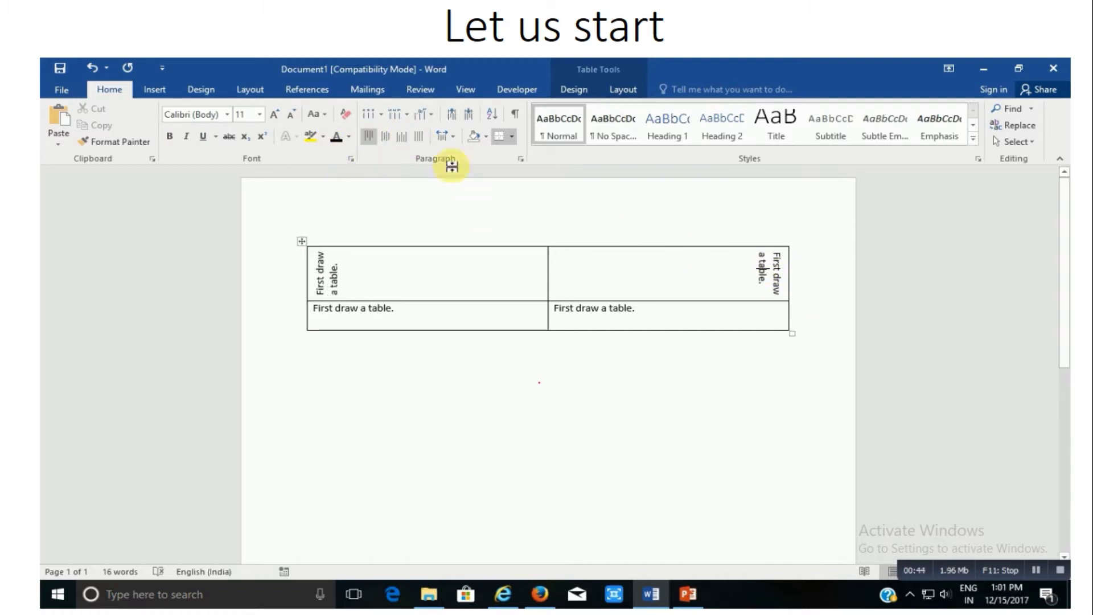
left_click(401, 136)
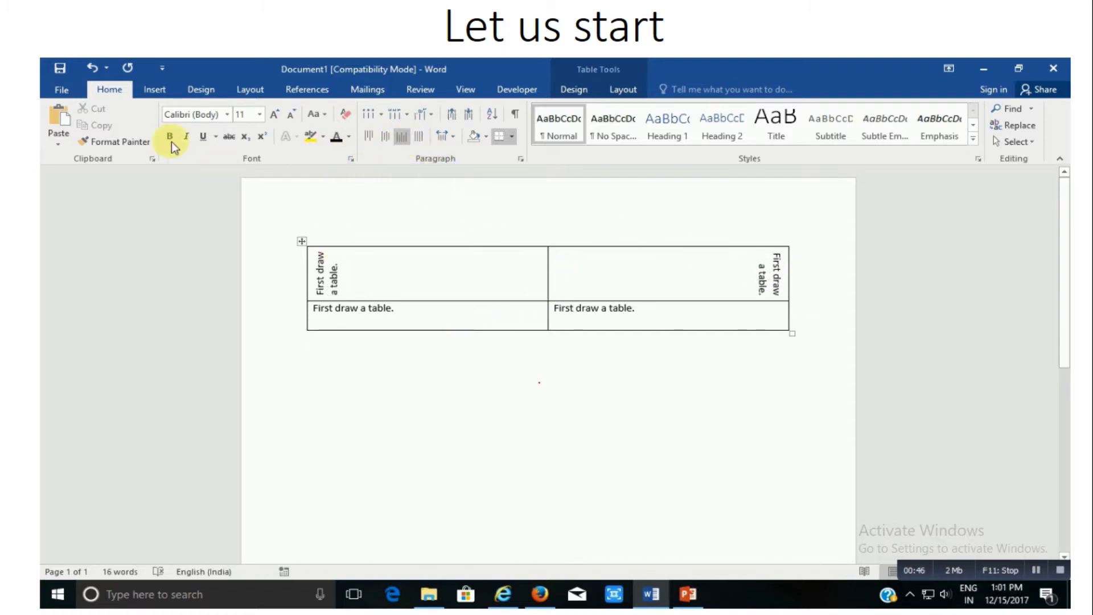
left_click(150, 90)
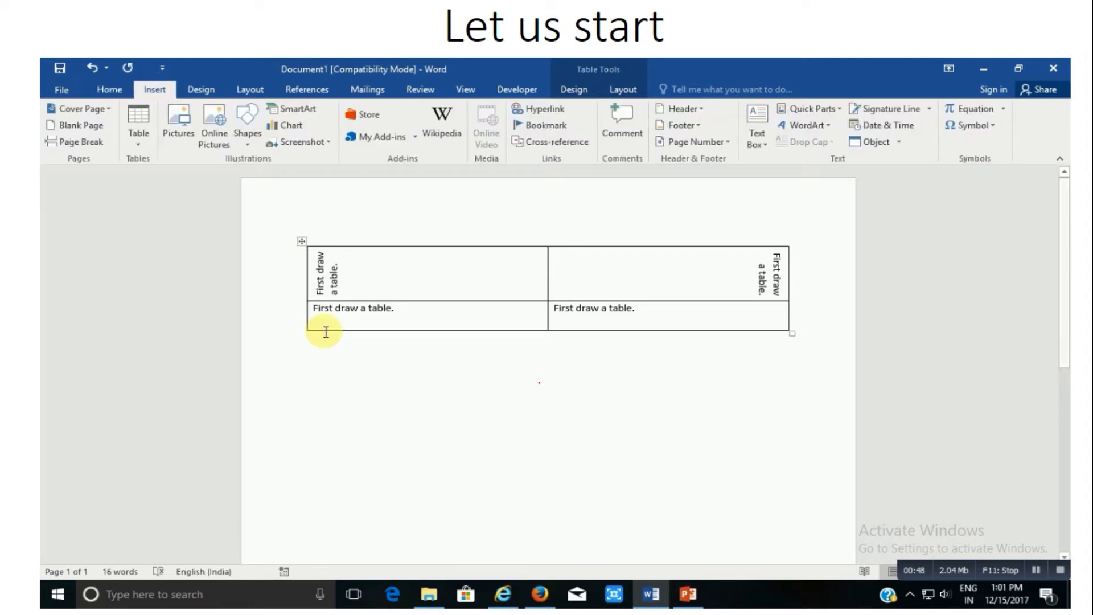
Insert a Simple Text Box below the table, paste 'First draw a table.' into it, and enlarge the font.
left_click(319, 369)
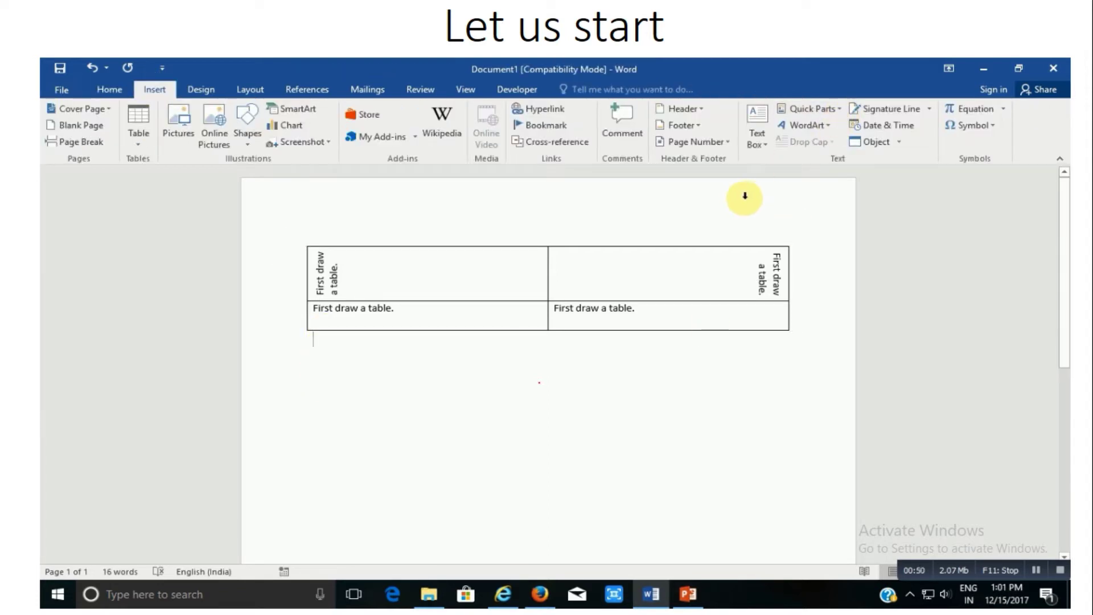
left_click(762, 119)
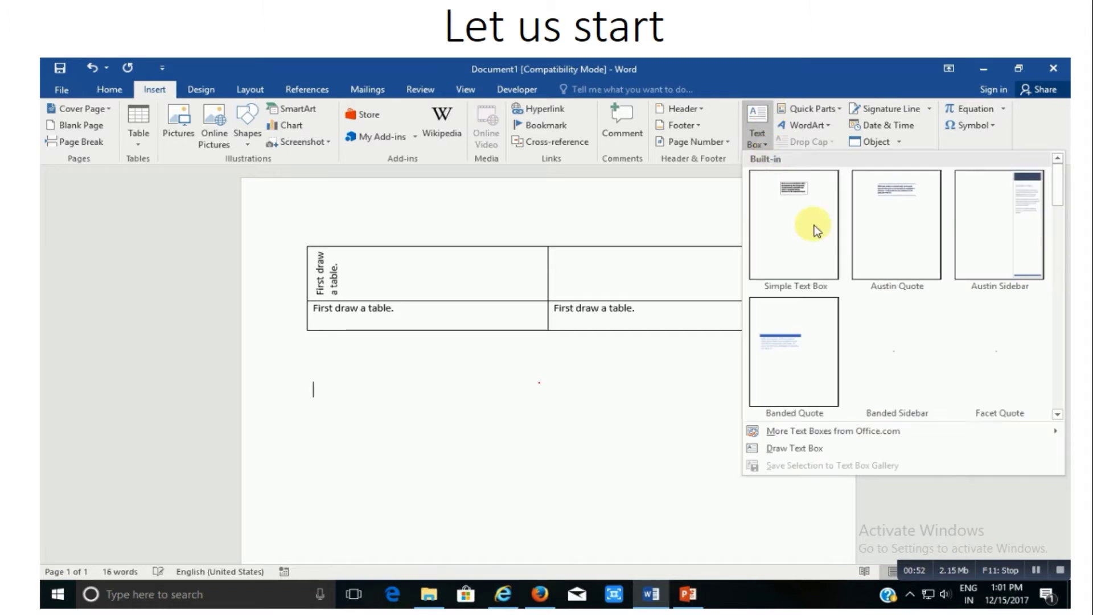
left_click(804, 233)
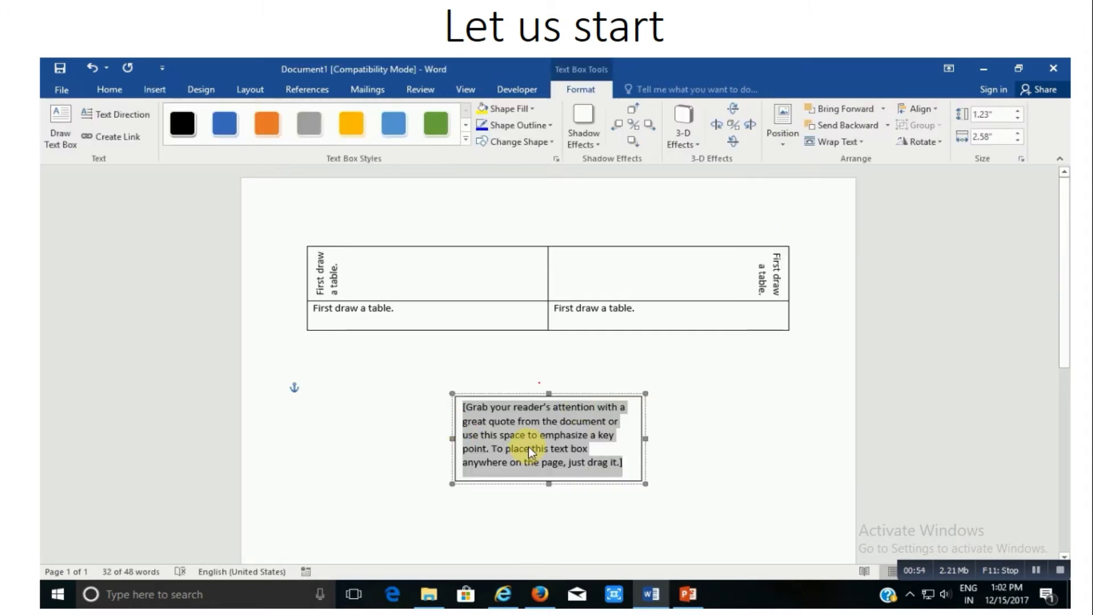
type("First draw a table.")
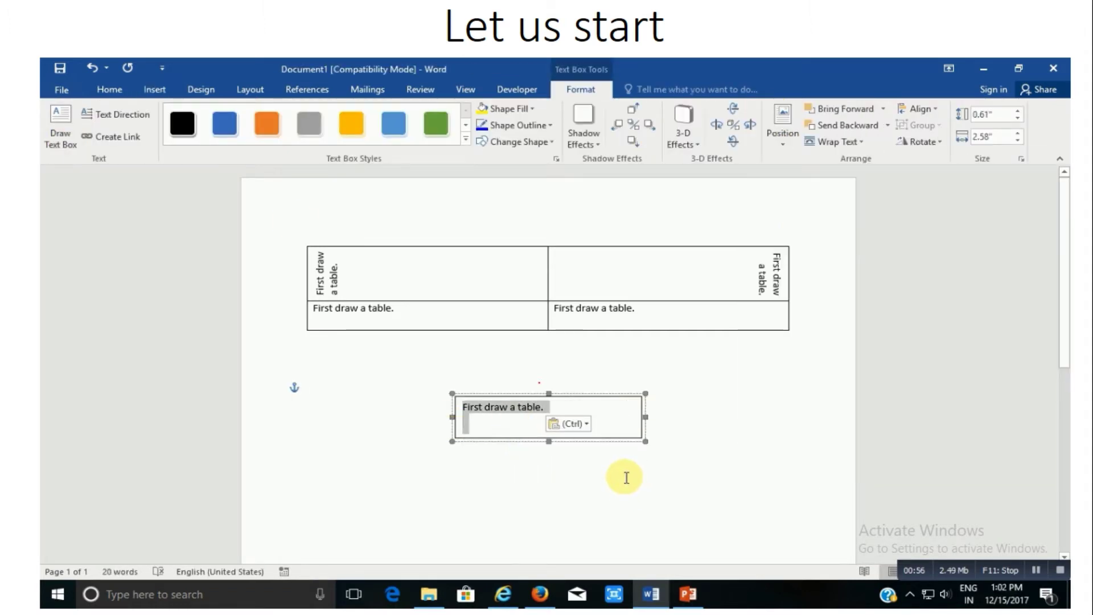
key("ctrl+a")
key("ctrl+shift+period")
key("ctrl+shift+period")
key("ctrl+shift+period")
key("ctrl+shift+period")
key("ctrl+shift+period")
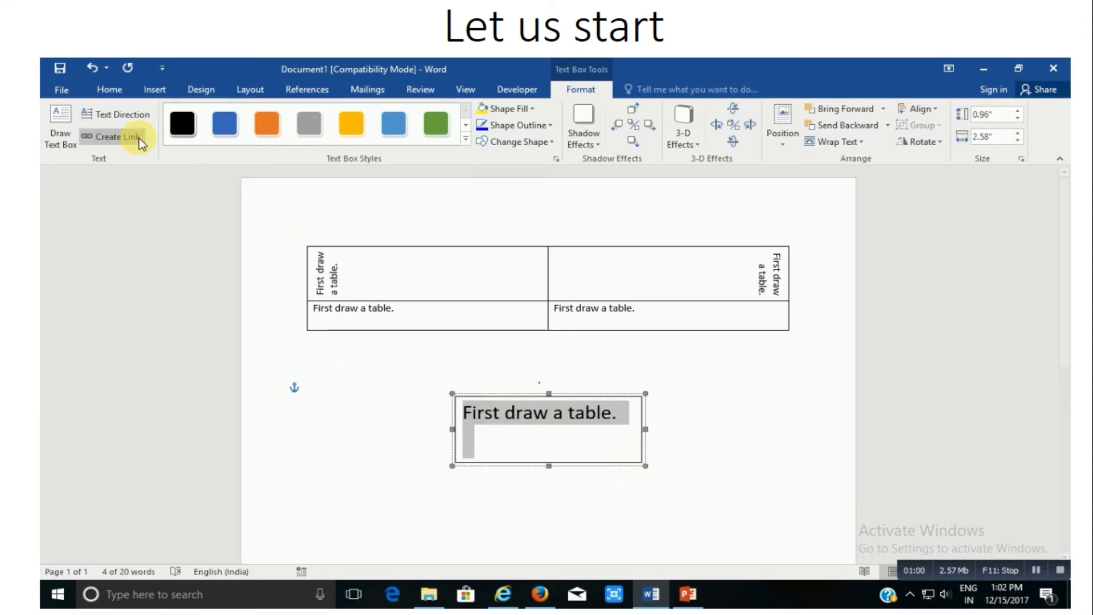
Cycle the text box's text direction until the sentence runs vertically.
left_click(128, 113)
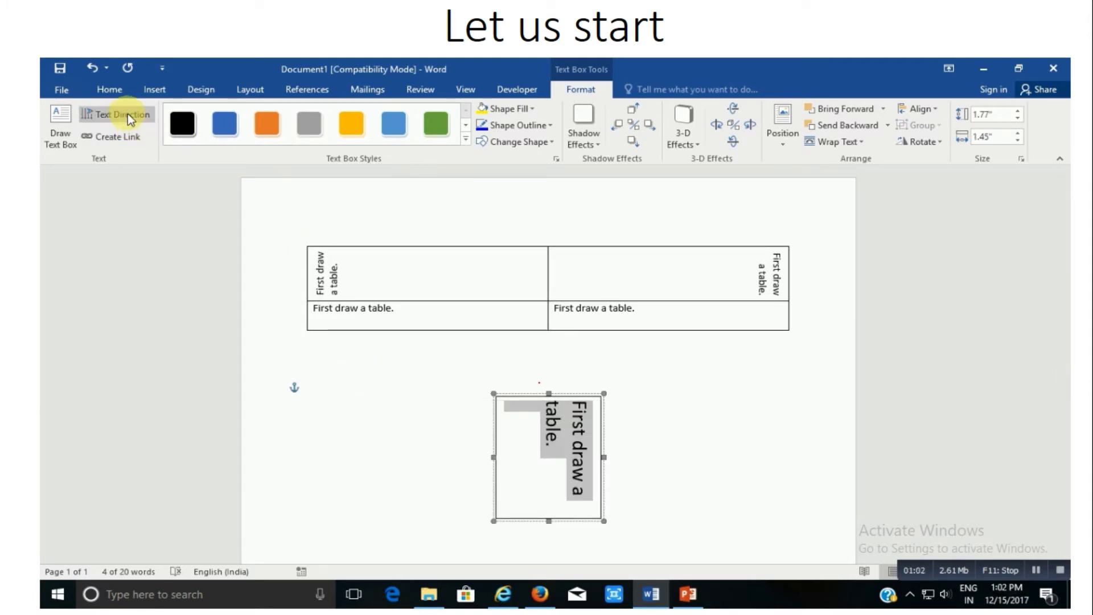
left_click(128, 114)
left_click(127, 114)
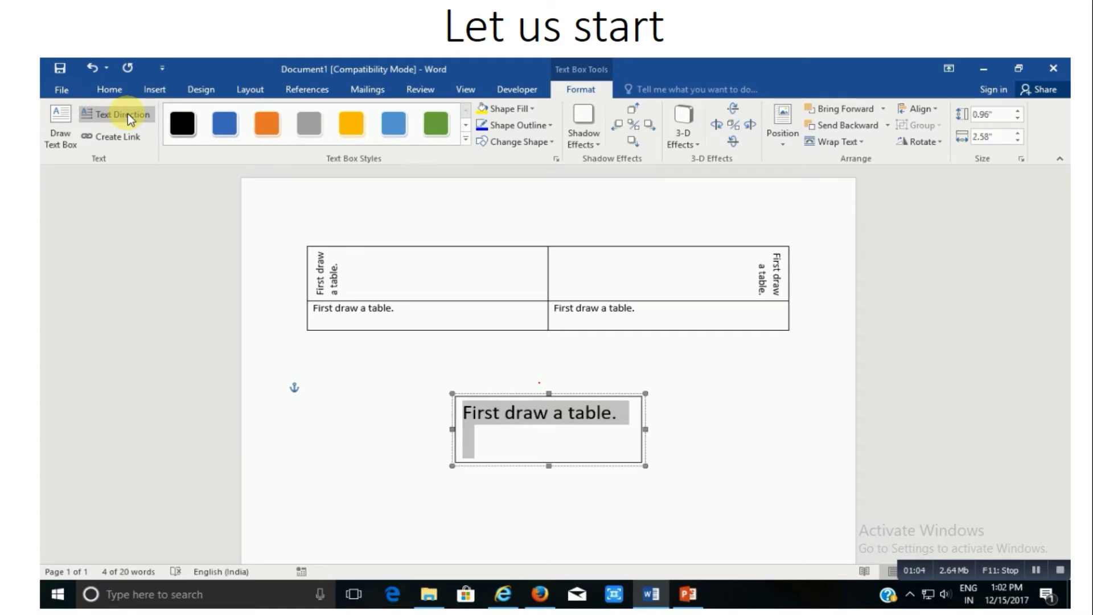
left_click(128, 113)
left_click(128, 114)
left_click(128, 114)
left_click(127, 113)
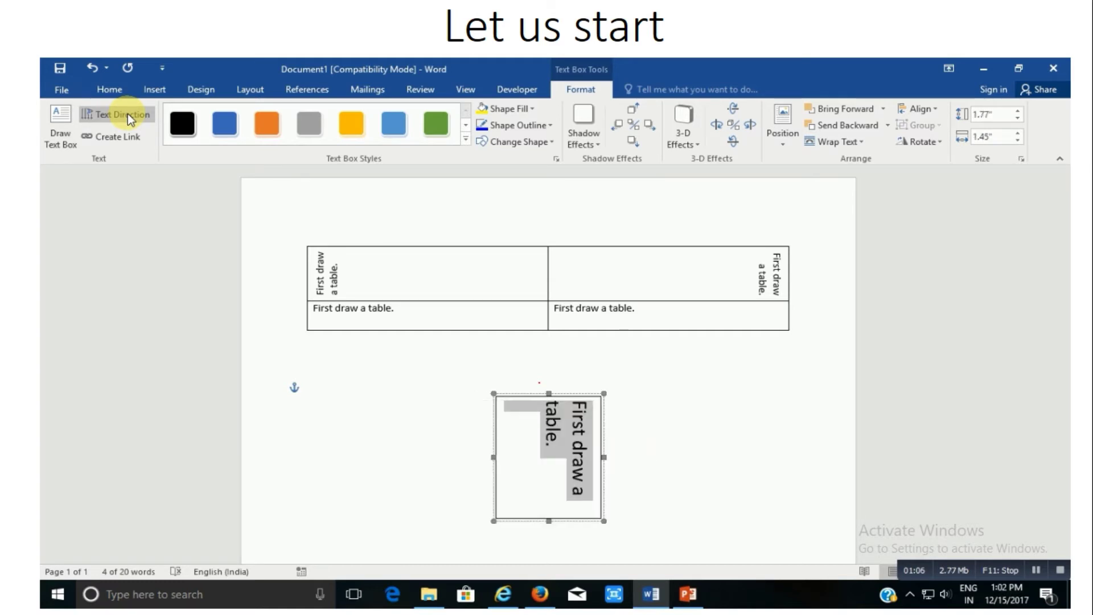
Give the text box a gray 3-D Effects tilt.
left_click(734, 113)
left_click(748, 130)
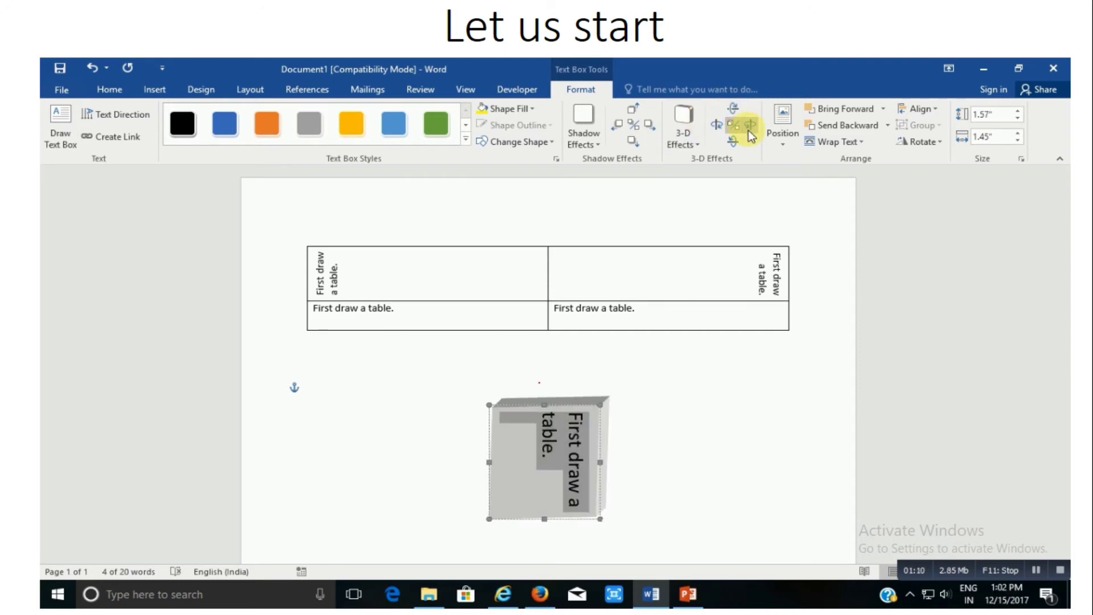
left_click(717, 127)
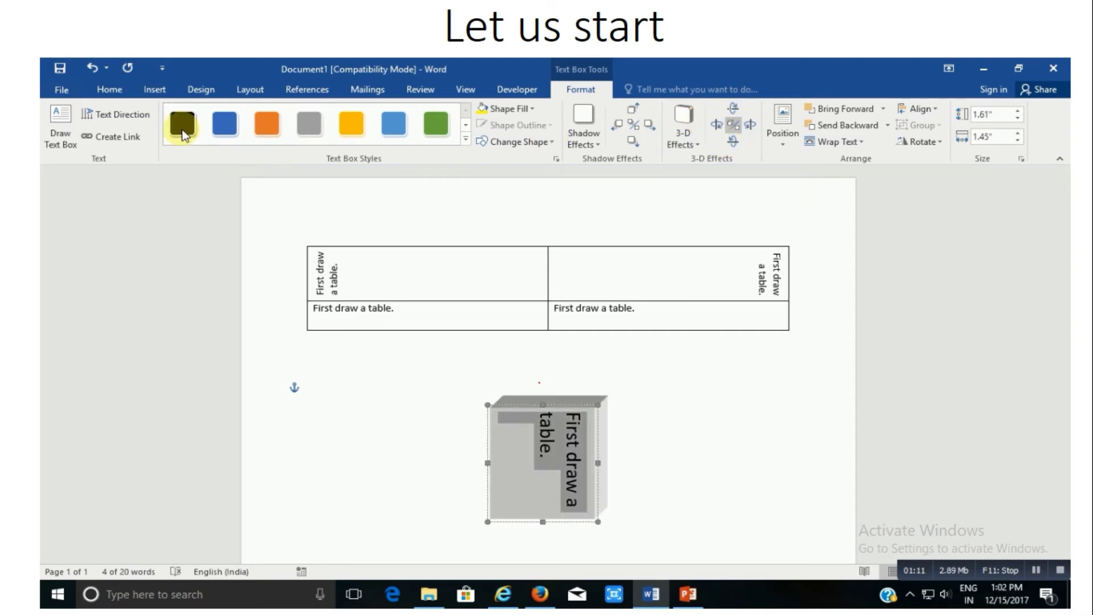
Cycle the text direction again until the sentence reads bottom to top.
left_click(118, 118)
left_click(118, 119)
left_click(118, 119)
left_click(118, 119)
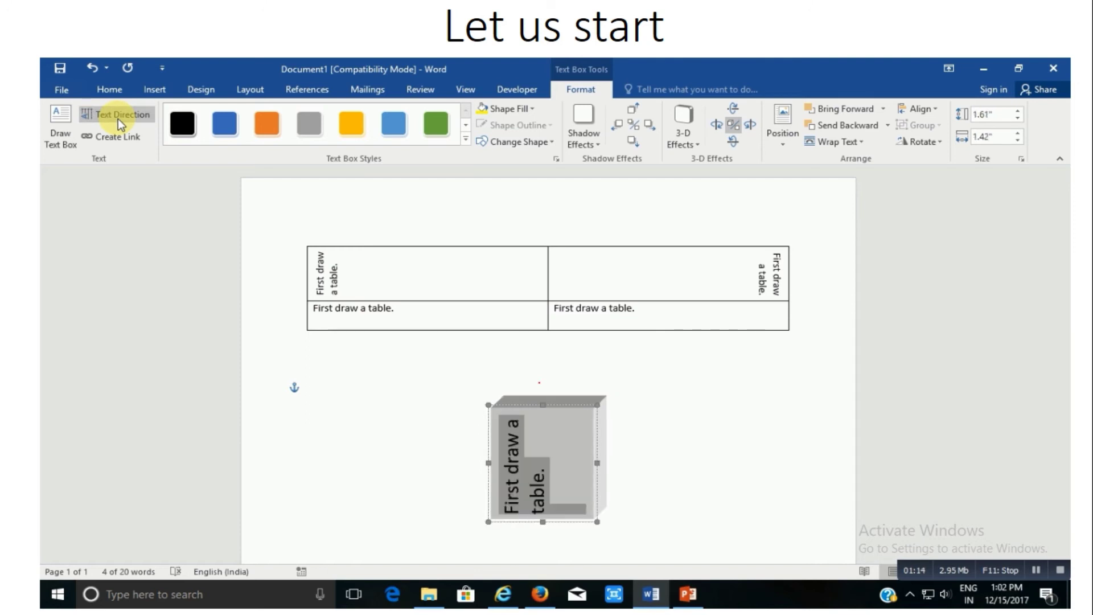
left_click(118, 118)
left_click(118, 118)
left_click(118, 118)
End the Word recording and bring up the closing slide of white hexagon tiles.
left_click(1036, 571)
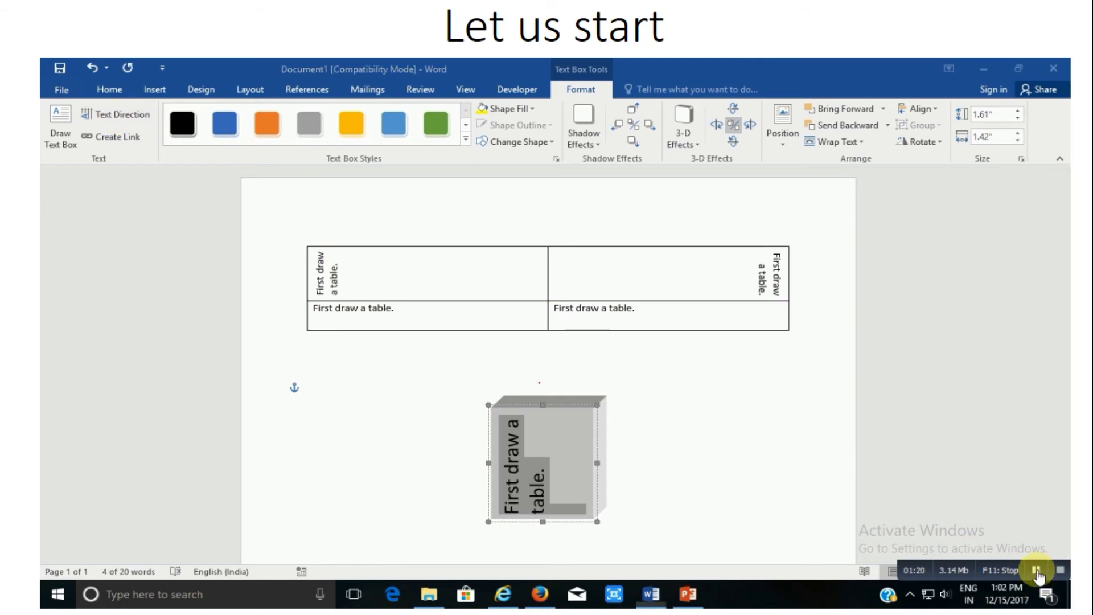